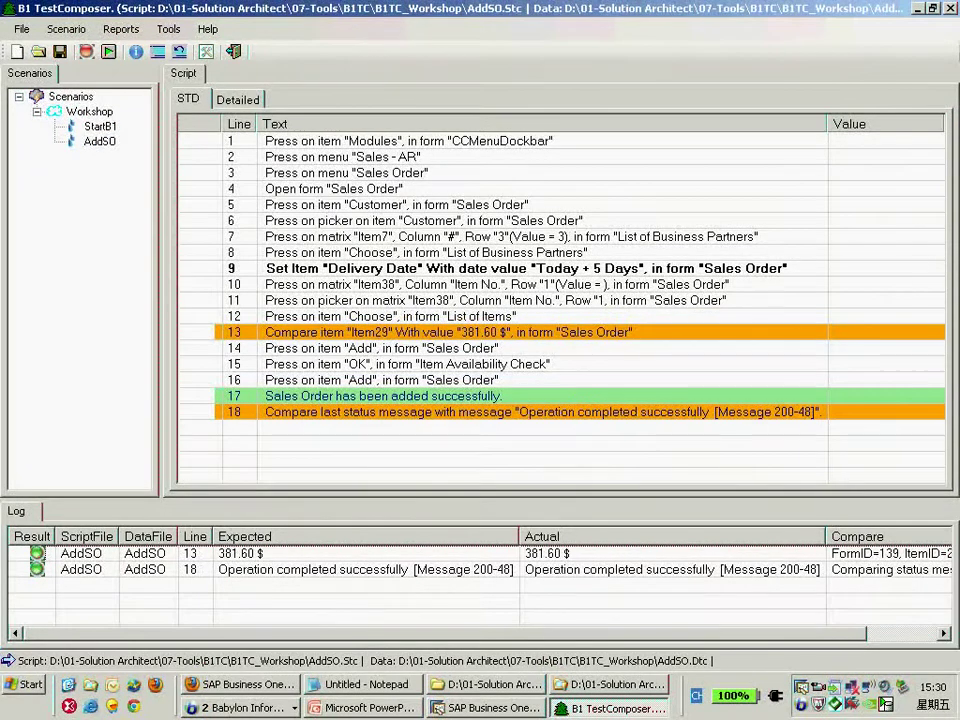
- Check the log results for script lines 13 and 18, and display the last sales order in SAP Business One
click(238, 553)
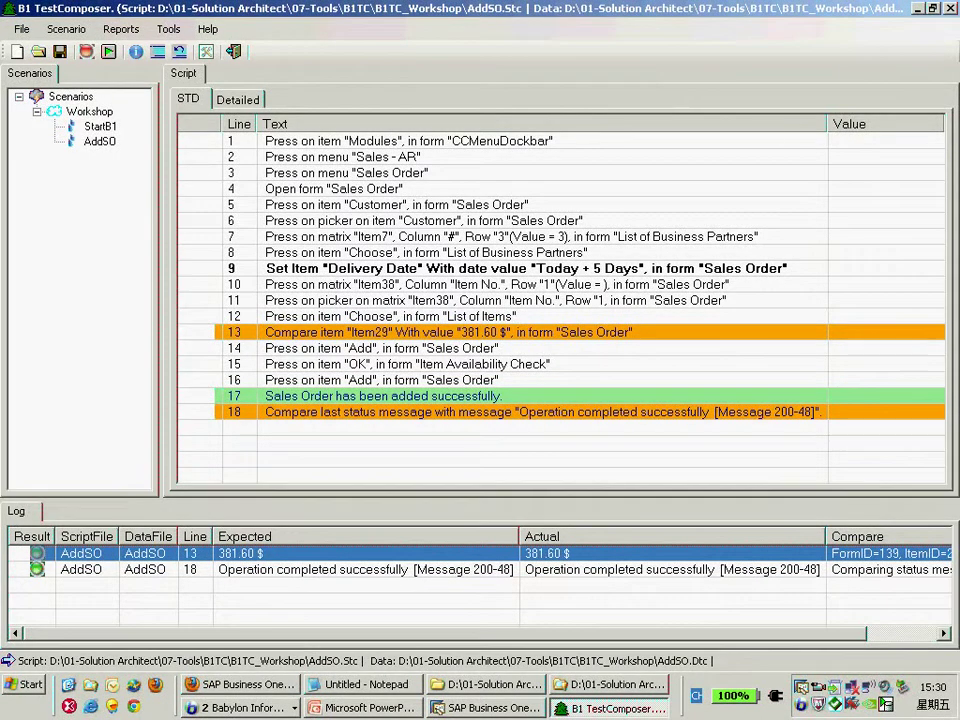
click(238, 569)
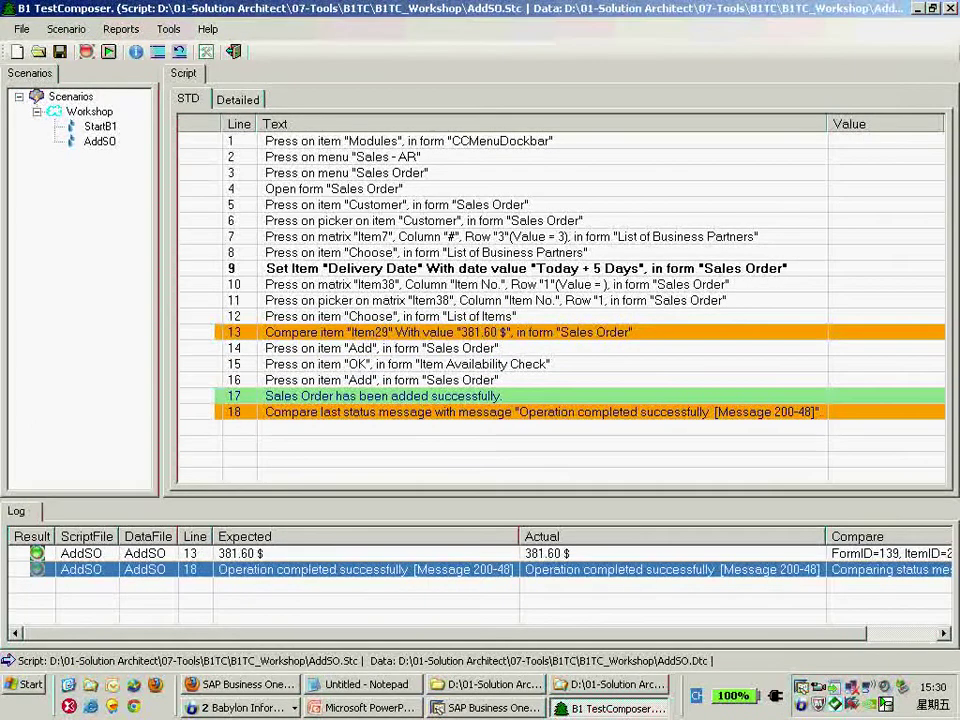
key(alt+Tab)
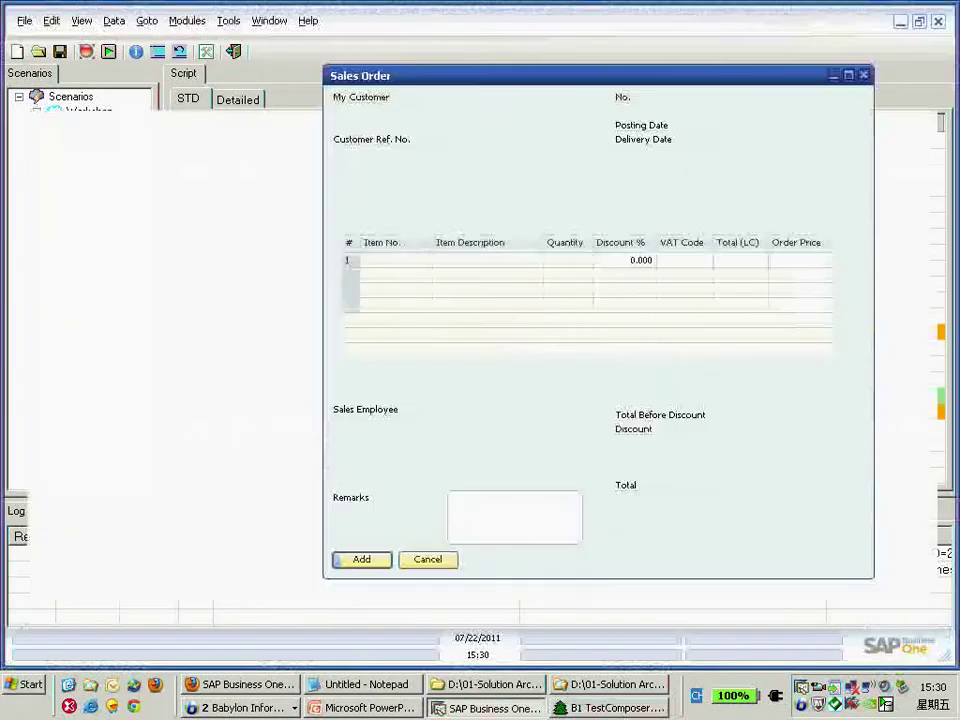
key(ctrl+0)
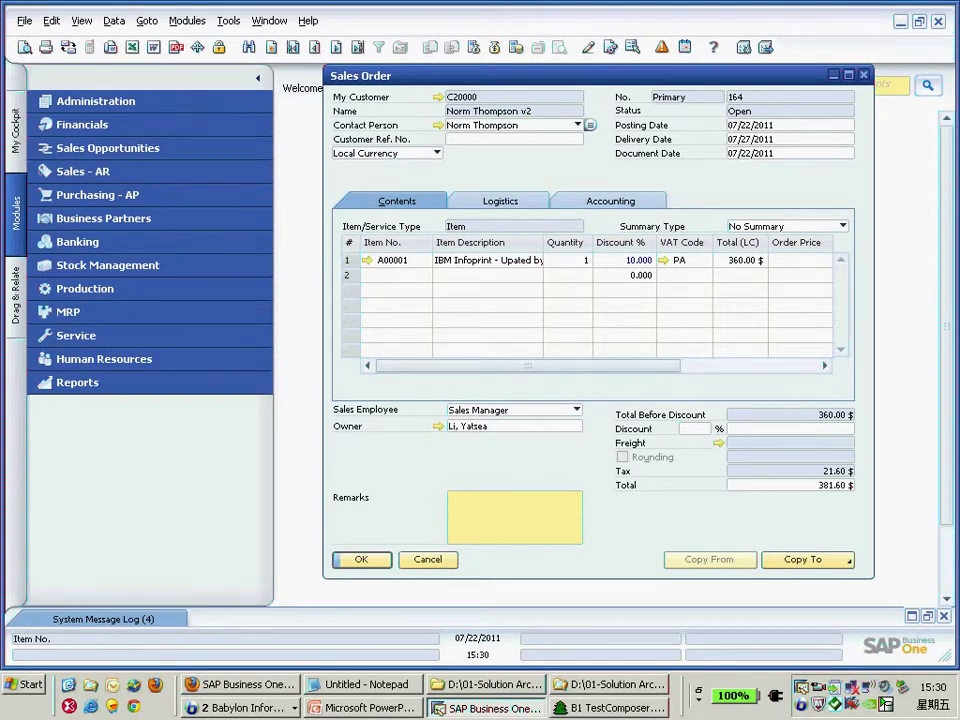
- Open item A00001 from the sales order, update its unit price to 100.00 $, and close both forms
click(367, 260)
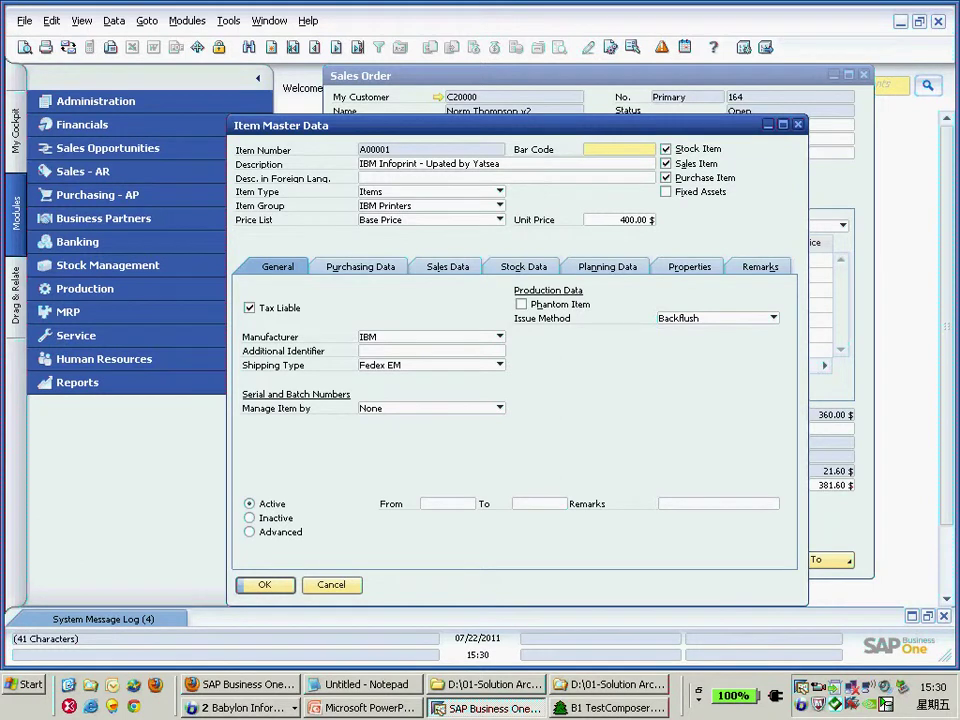
click(623, 219)
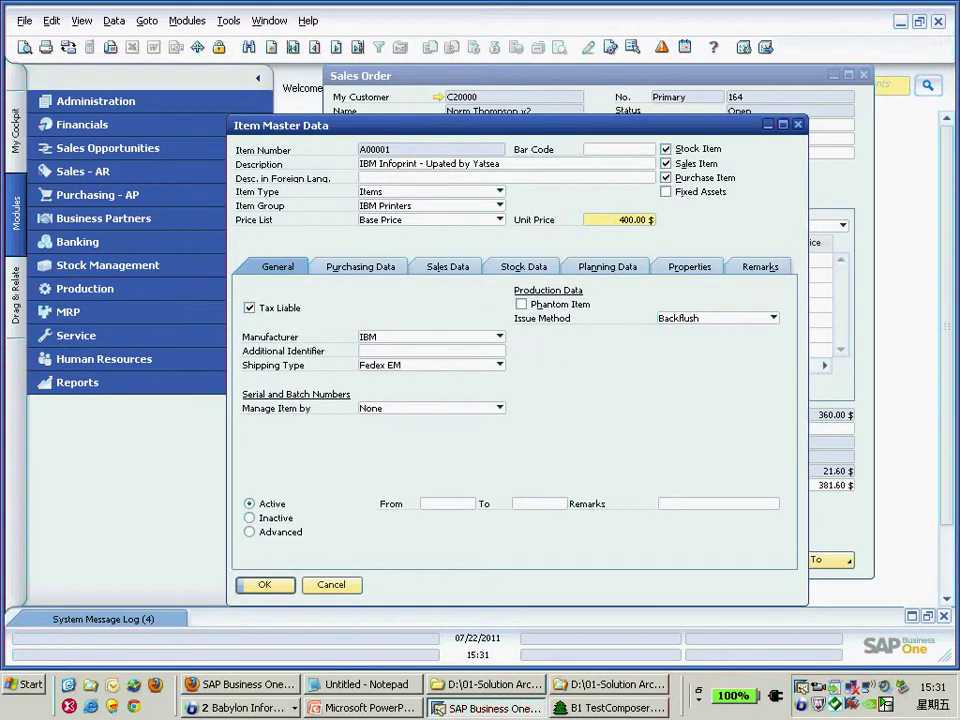
key(BackSpace)
key(Return)
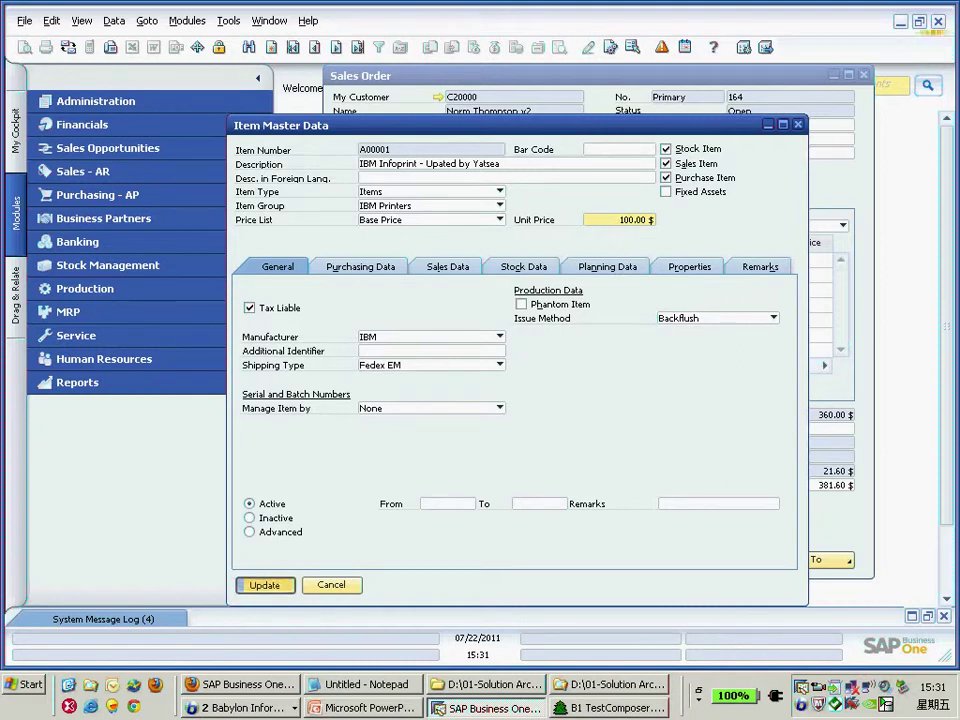
key(Return)
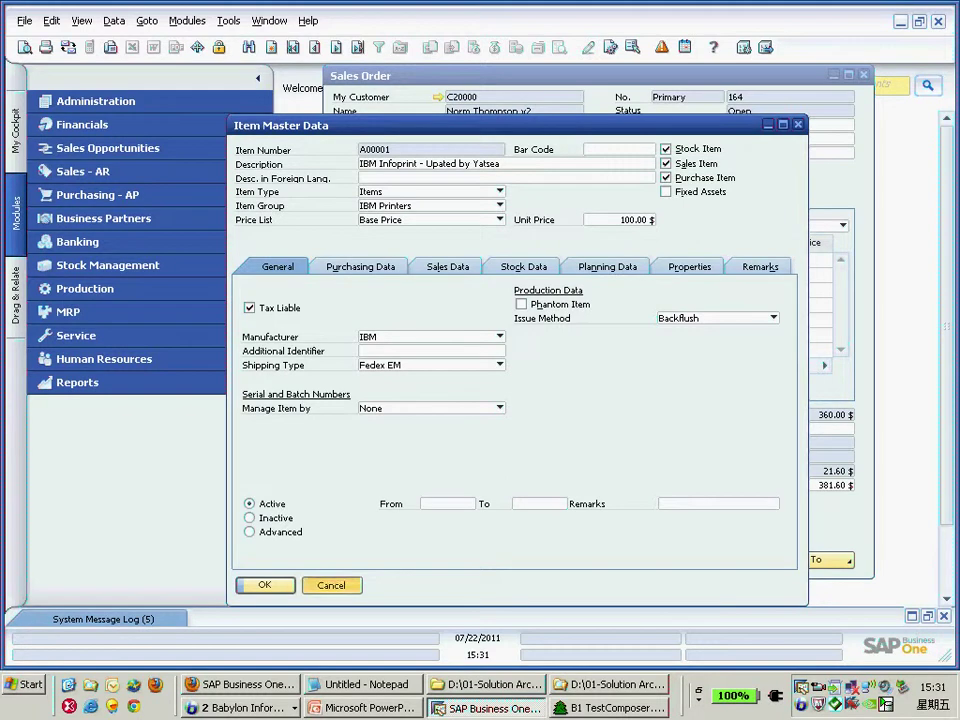
click(331, 585)
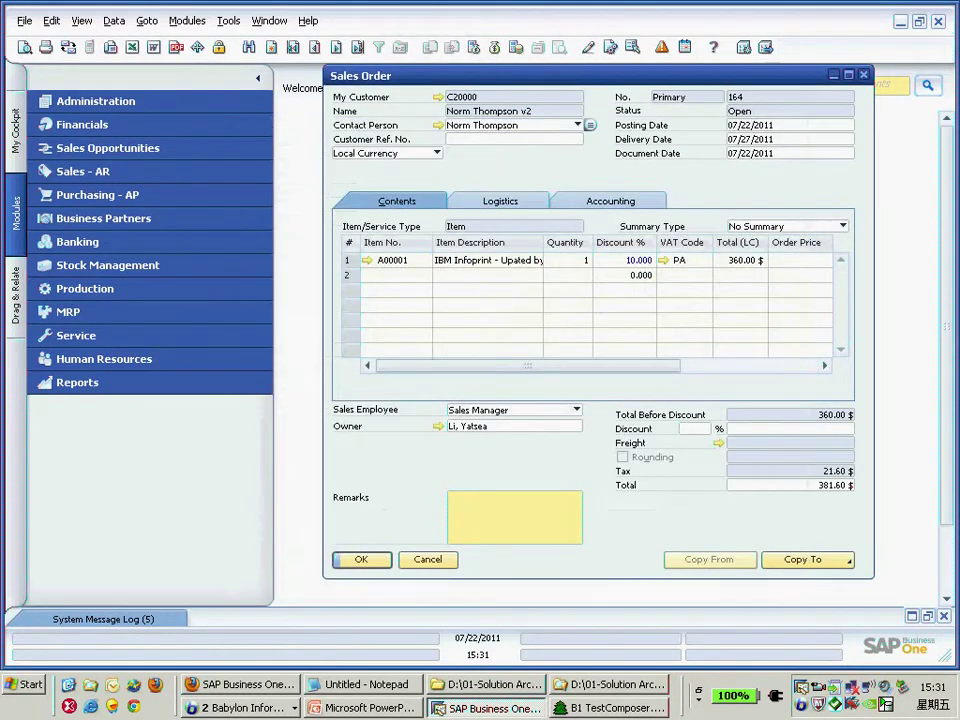
click(428, 560)
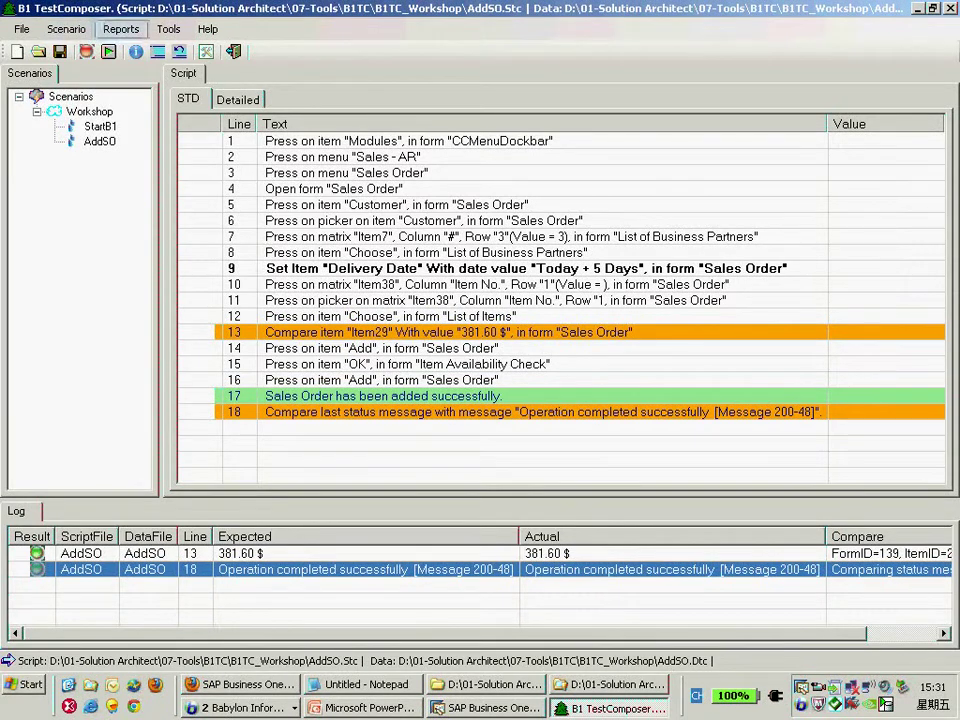
- Replay the AddSO script in B1 TestComposer and select the line 13 result in the log
click(108, 51)
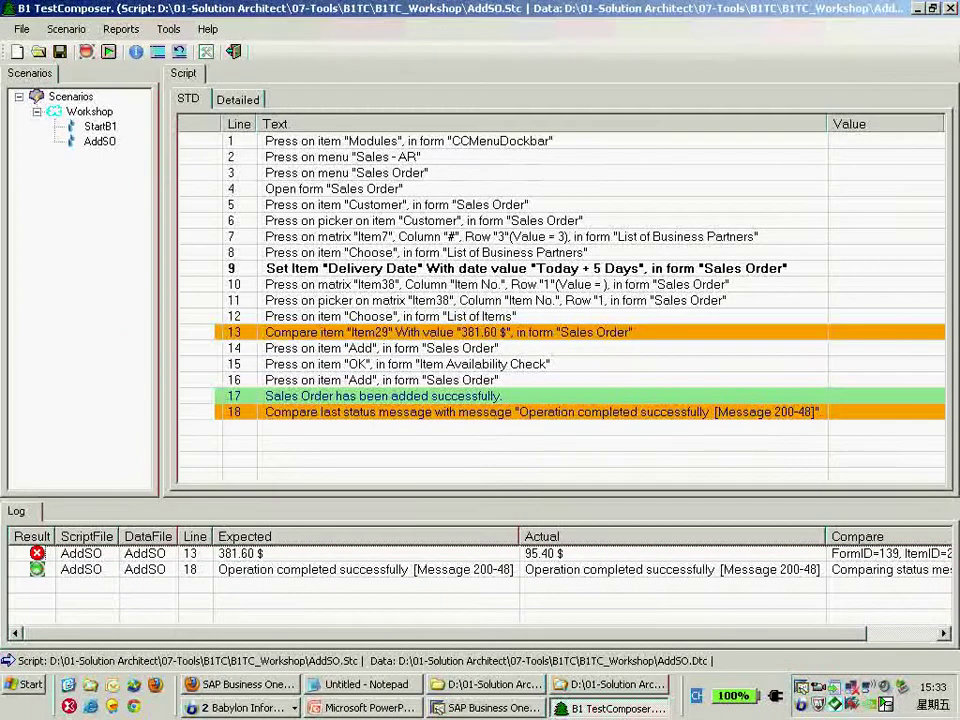
click(240, 553)
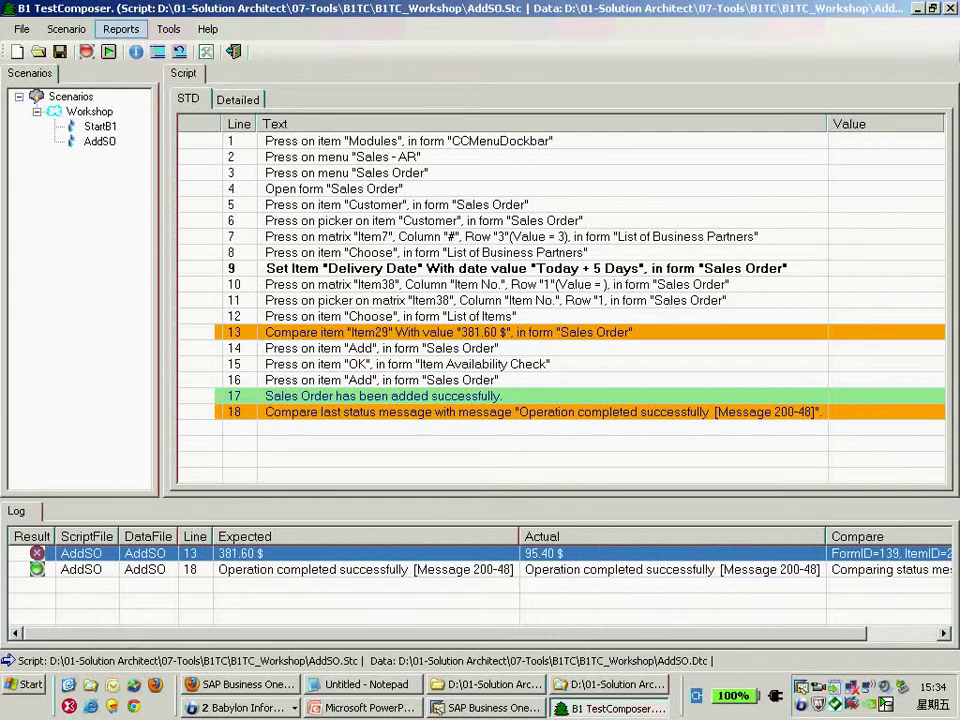
- Show the log report, check its options for moving between differences, and close it
click(121, 29)
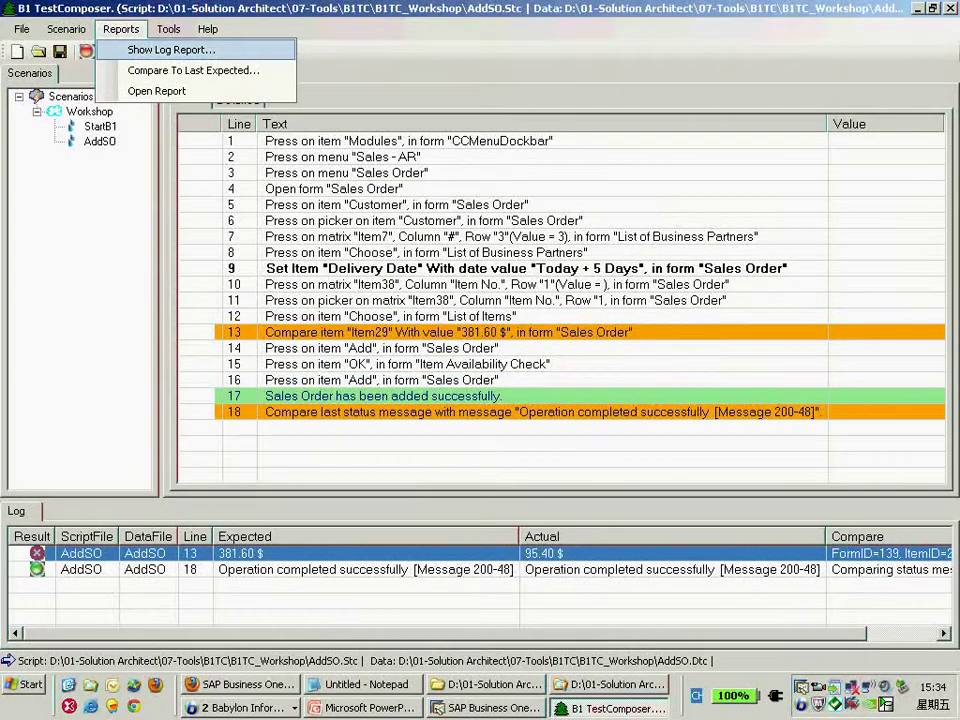
click(170, 49)
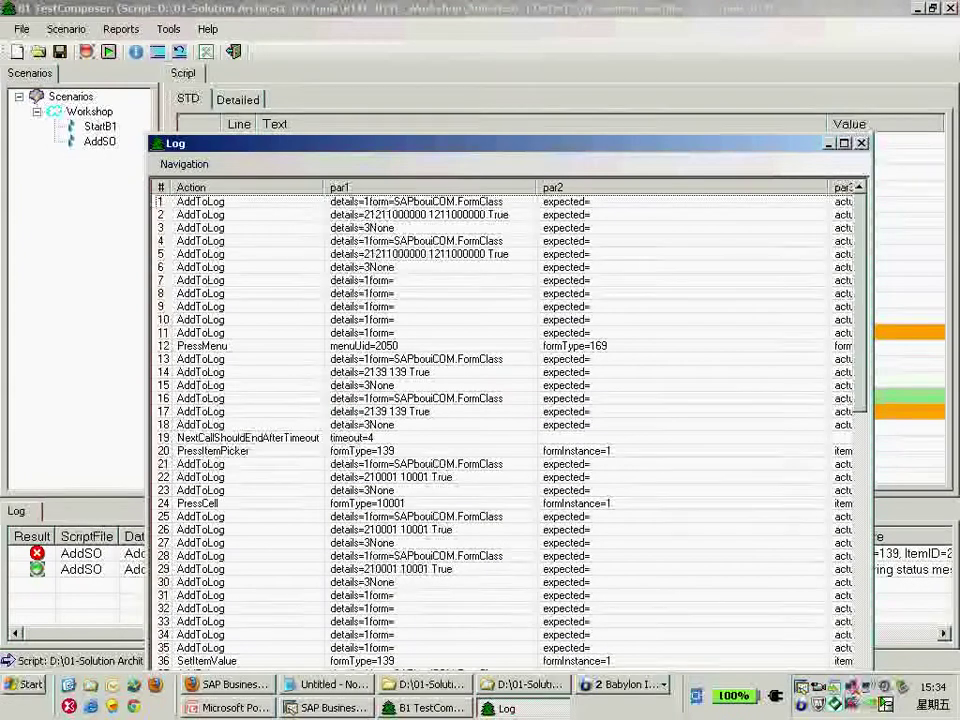
click(182, 164)
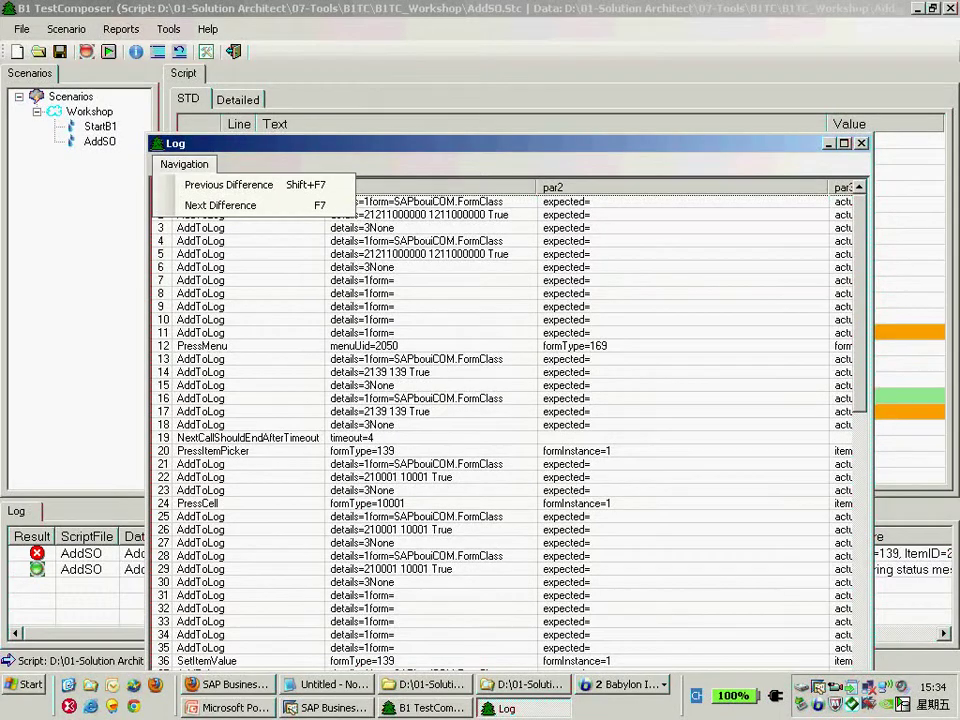
click(860, 143)
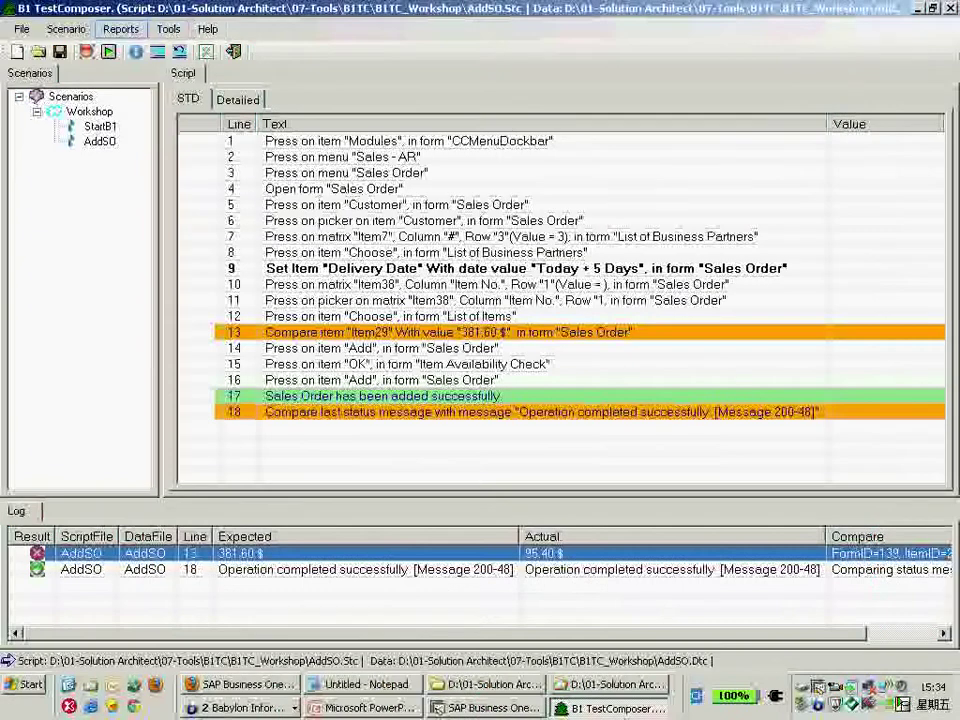
- Compare the run to the last expected log and look through both action lists
click(120, 29)
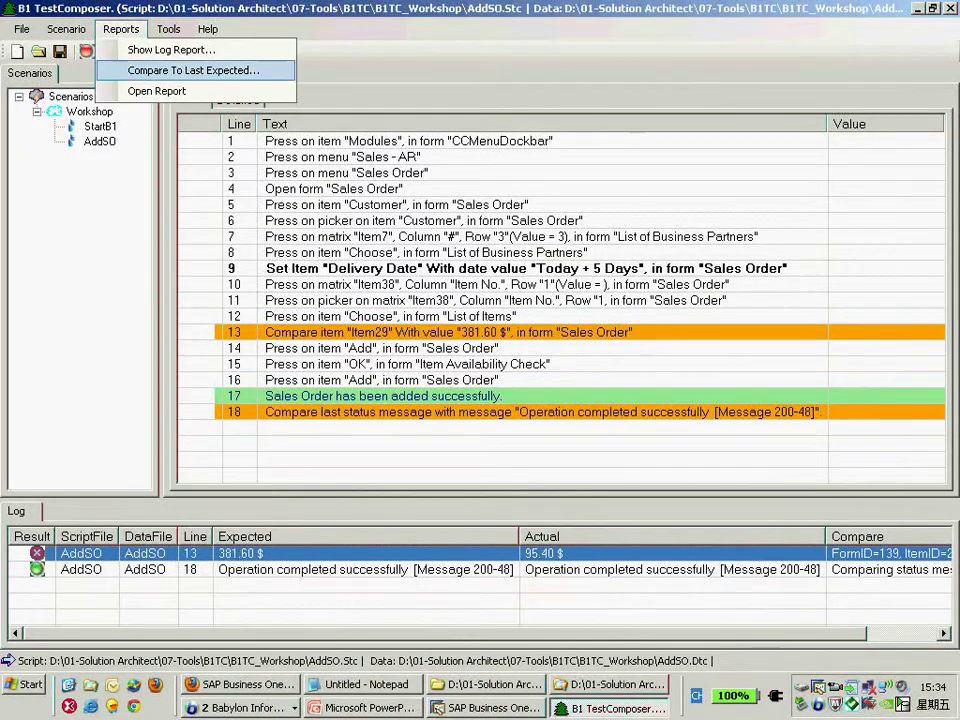
click(193, 70)
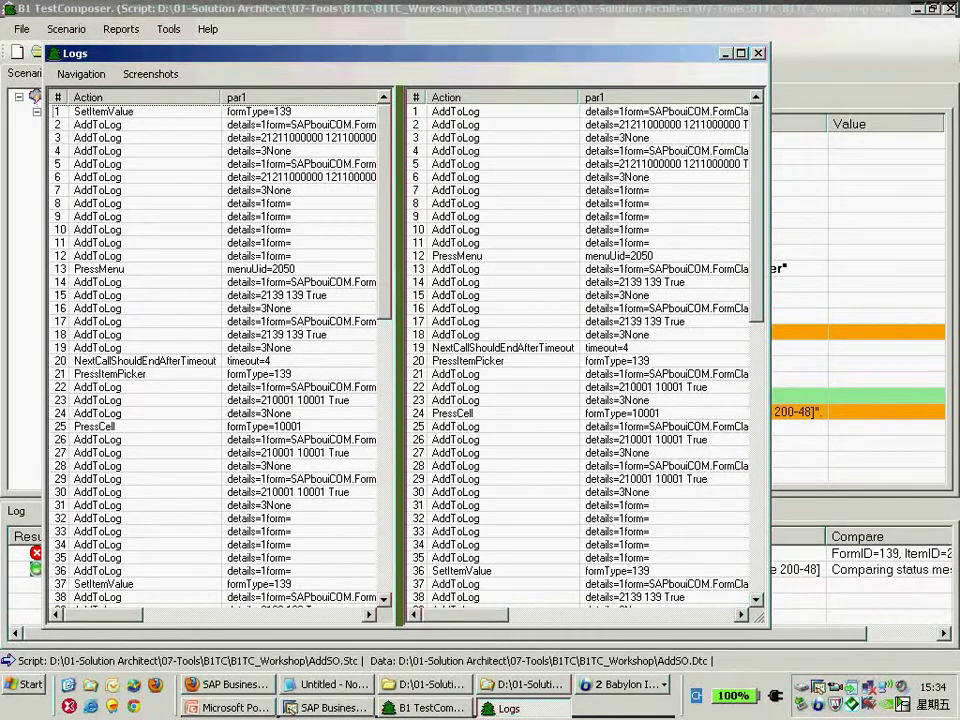
scroll(213, 355, down, 16)
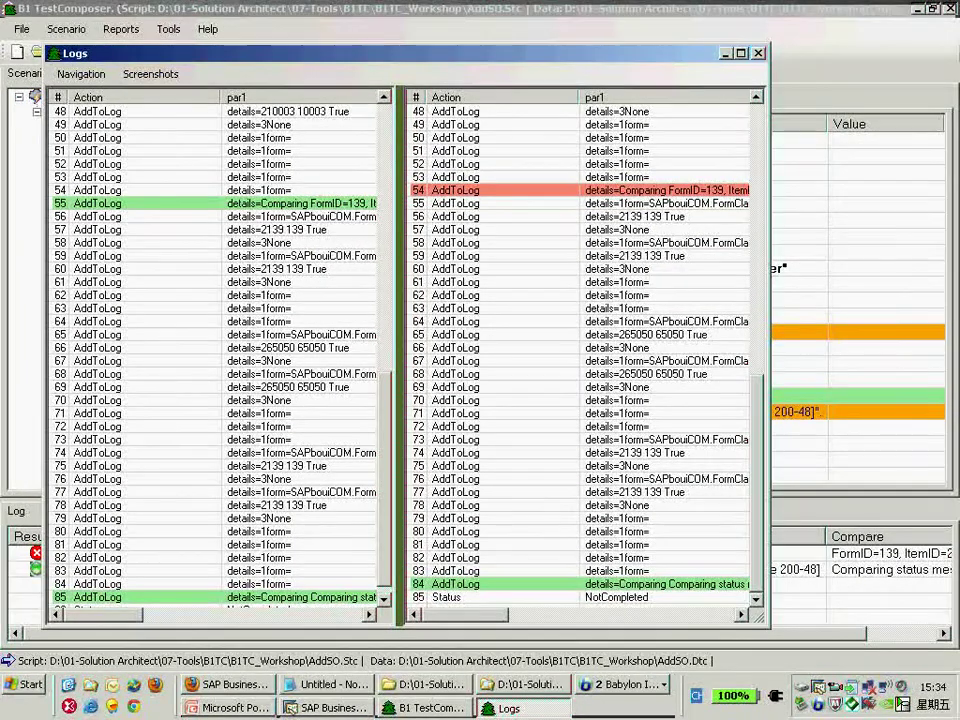
scroll(220, 350, up, 12)
scroll(220, 350, up, 3)
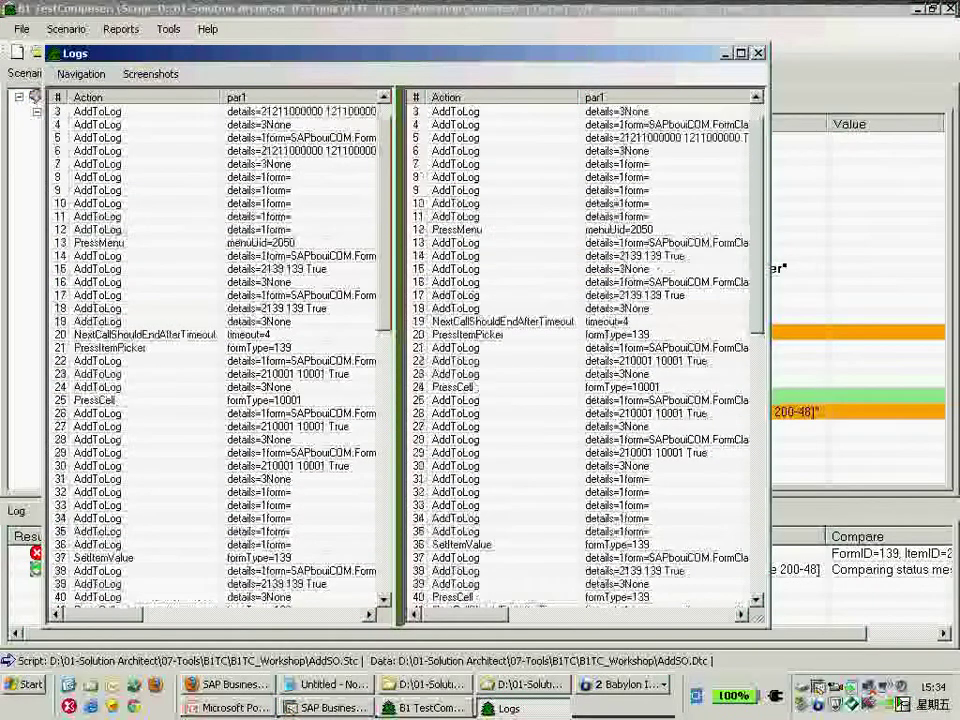
- Go to the previous and the next difference in the compared logs
click(80, 74)
click(125, 94)
click(80, 74)
click(116, 115)
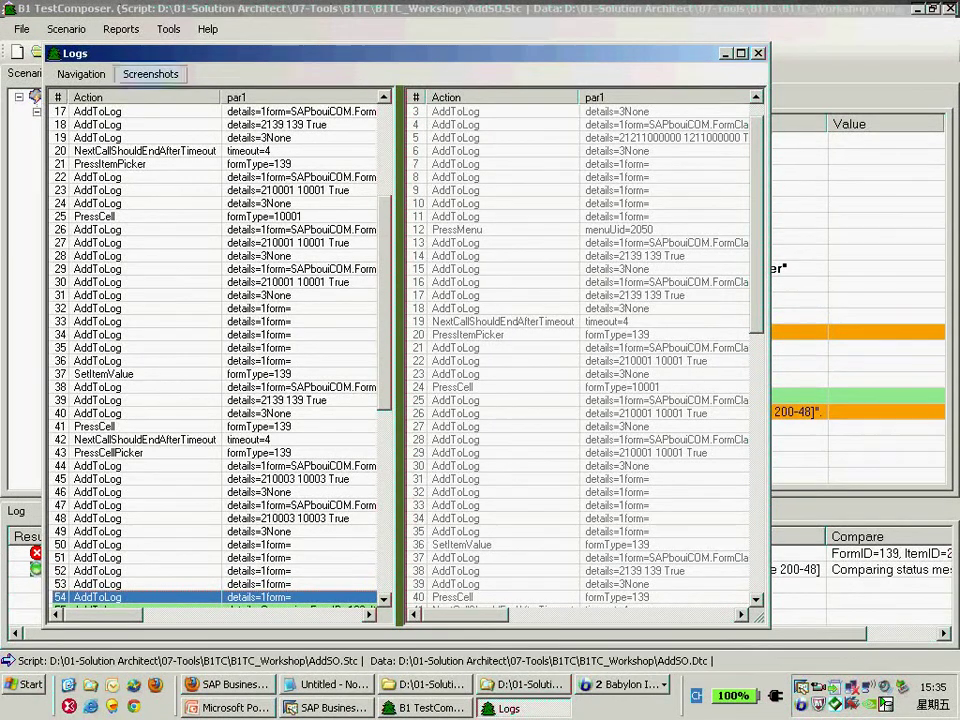
- Replay the expected and actual screenshots with continuous browsing, pausing on difference, and compare the sales order totals
click(150, 74)
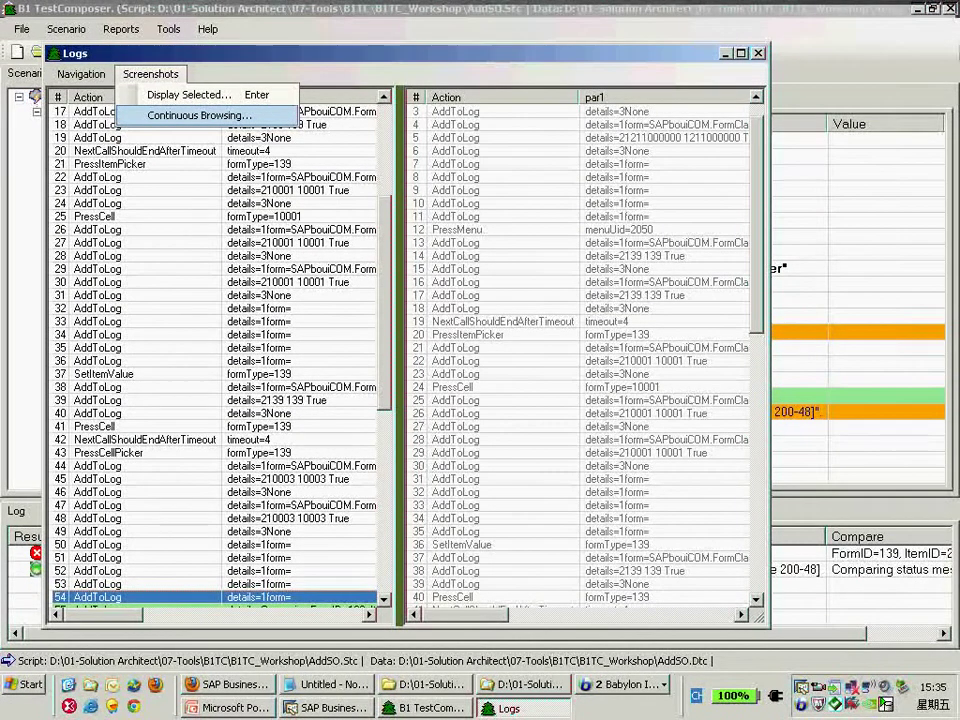
click(200, 115)
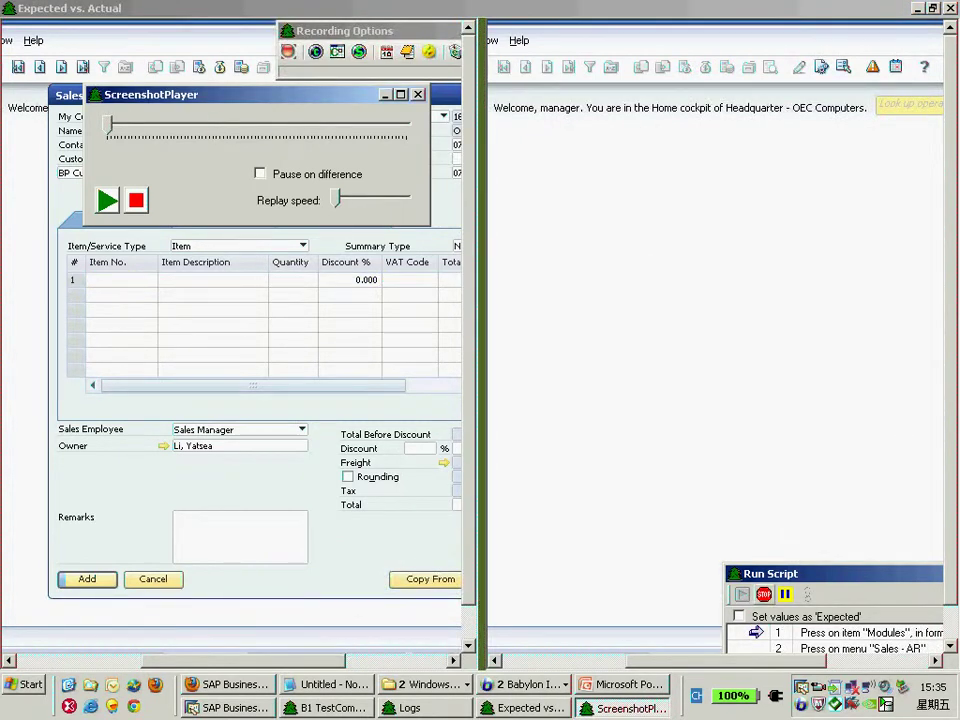
click(260, 173)
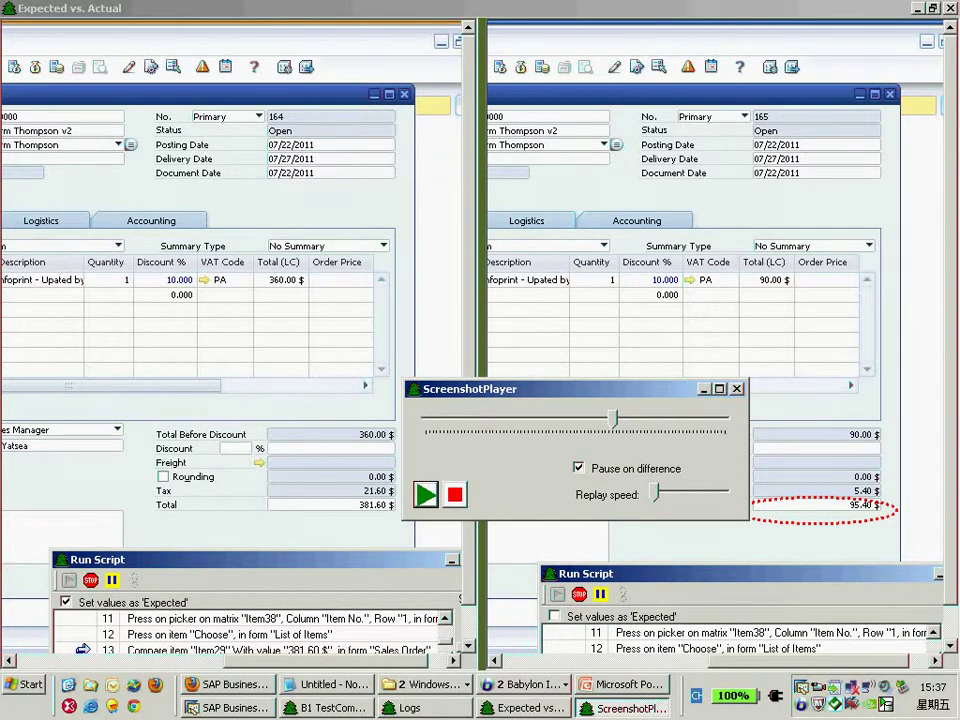
drag(555, 389, 643, 637)
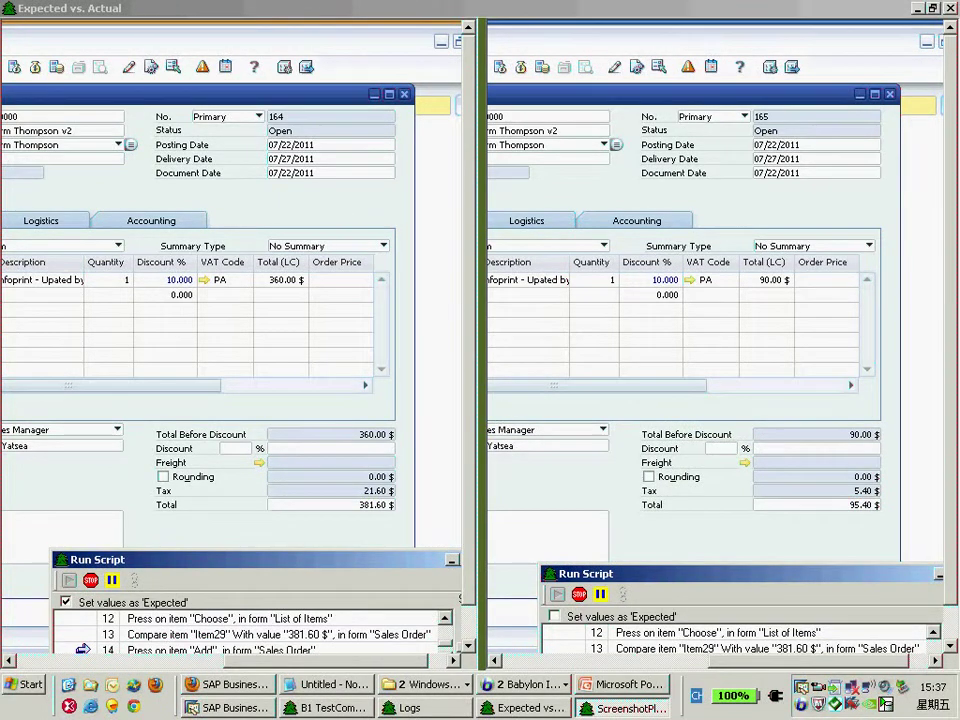
scroll(231, 340, left, 1)
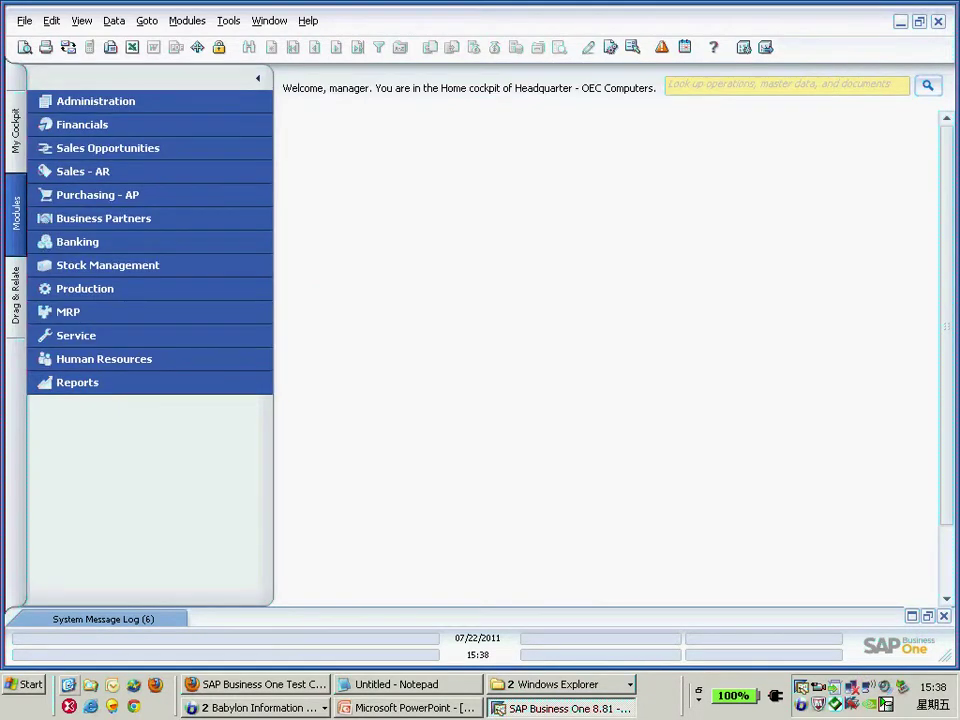
- Launch B1 TestComposer from the desktop and dismiss the script file selection
click(69, 684)
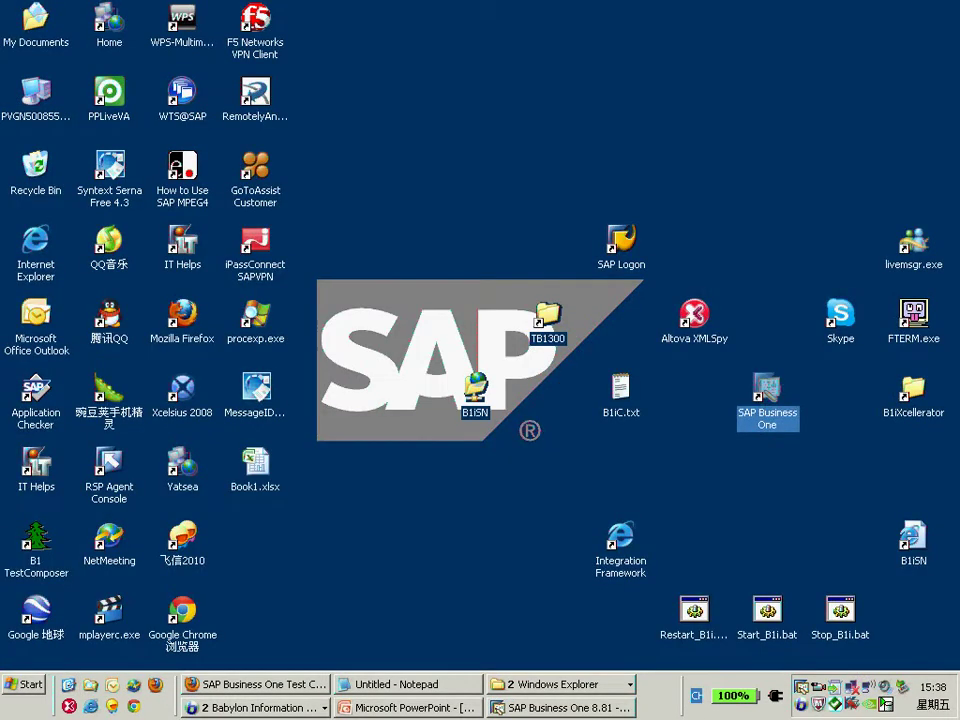
click(36, 548)
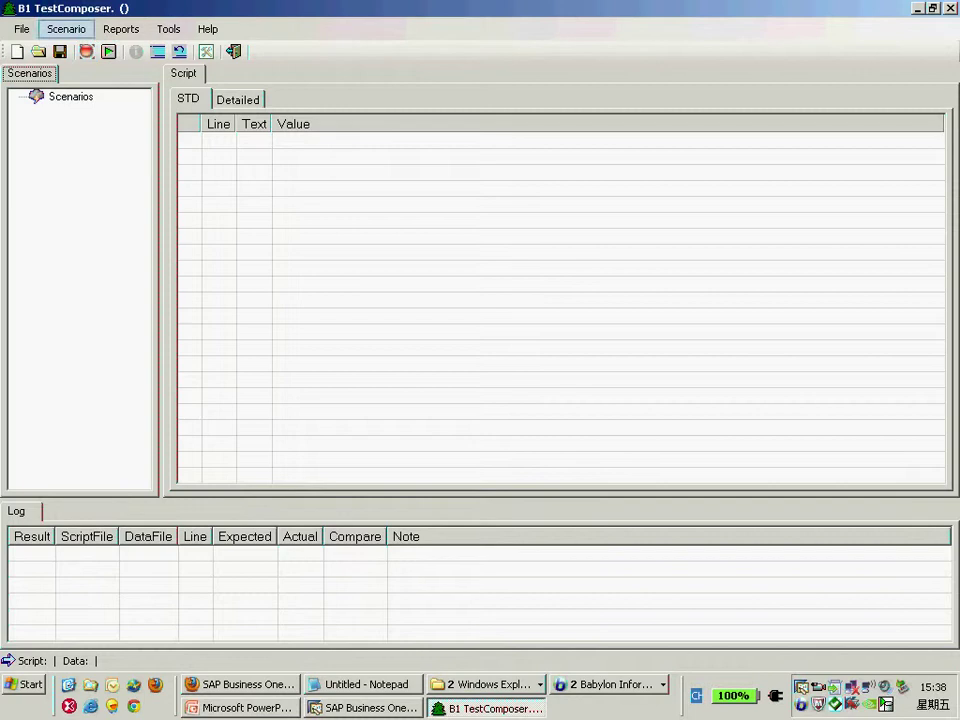
click(38, 51)
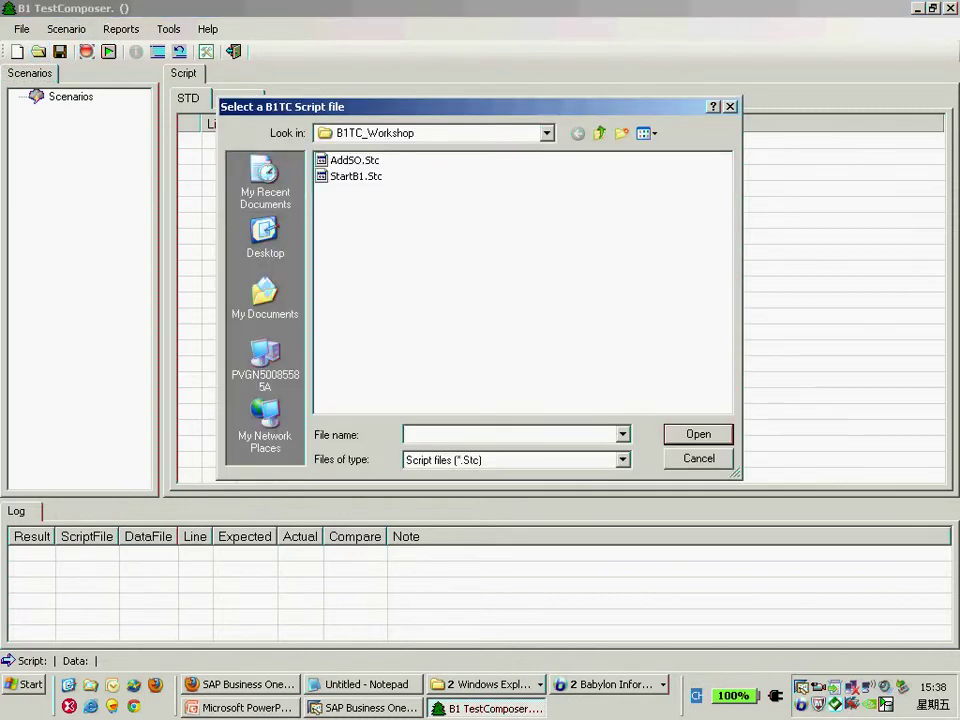
click(698, 458)
- Open the Workshop scenario and display its AddSO script
click(66, 29)
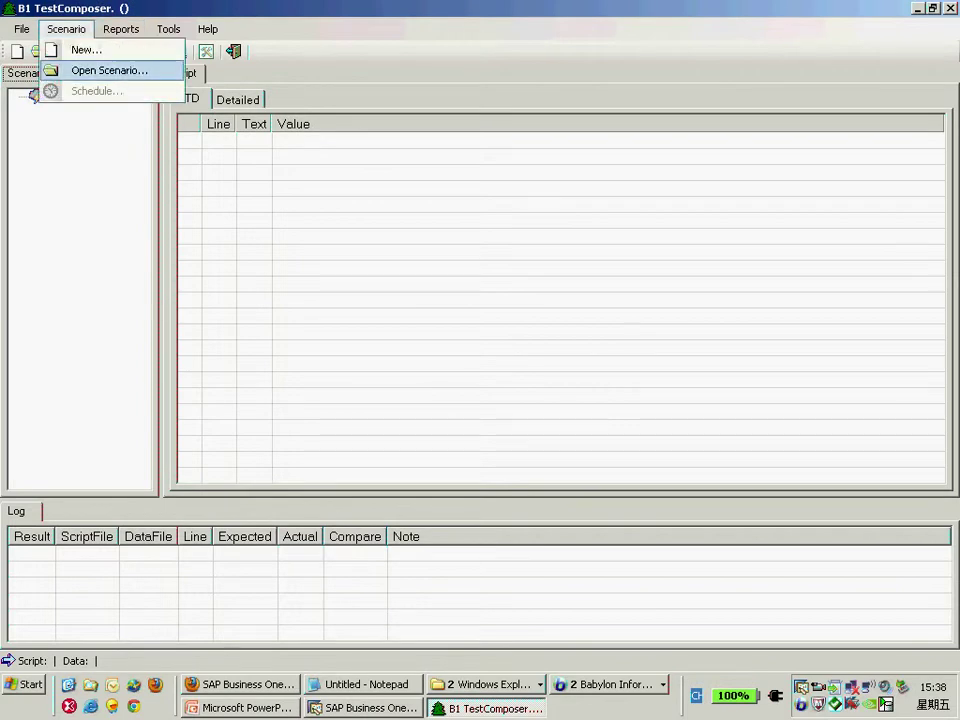
click(100, 69)
double_click(361, 160)
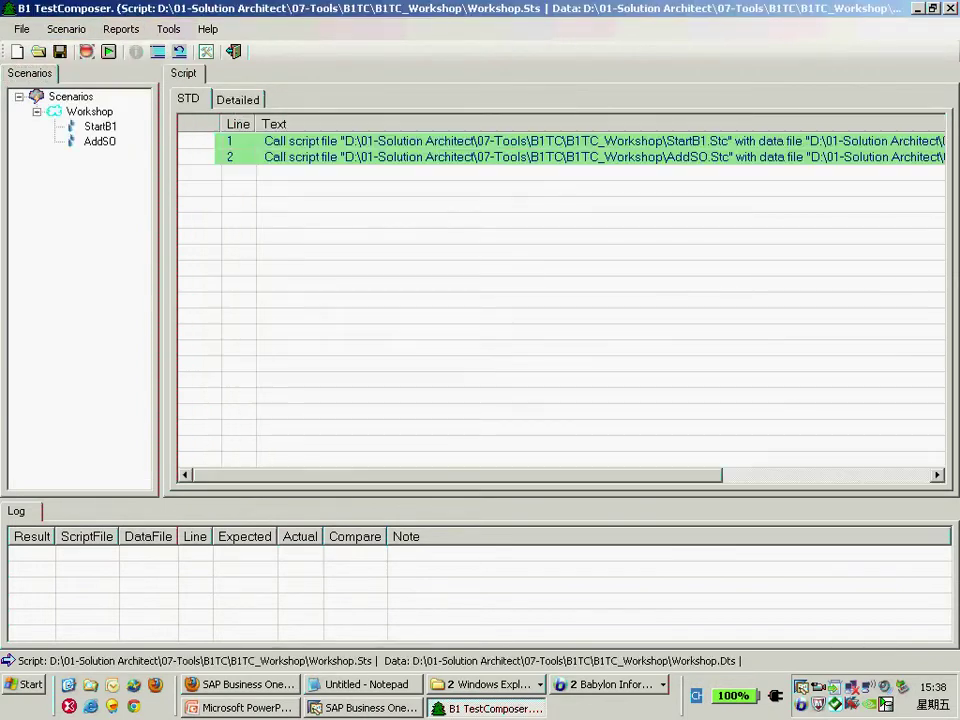
click(100, 141)
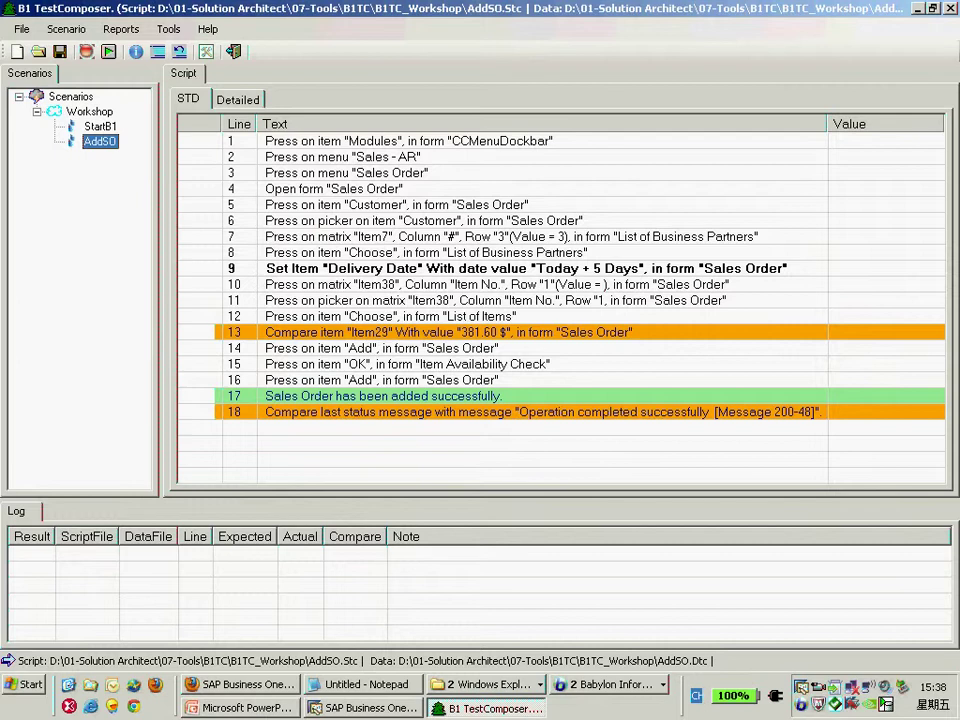
- Highlight the agenda line "3).Close B1 (AppId=0)" in the Notepad notes and return to B1 TestComposer
key(alt+Tab)
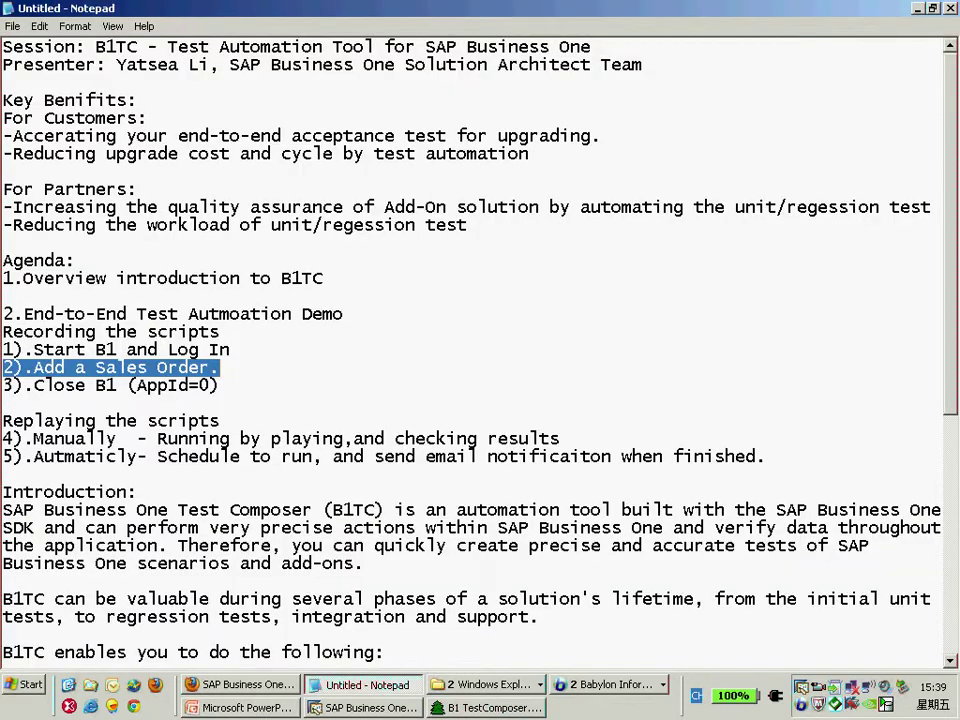
click(219, 385)
key(shift+Home)
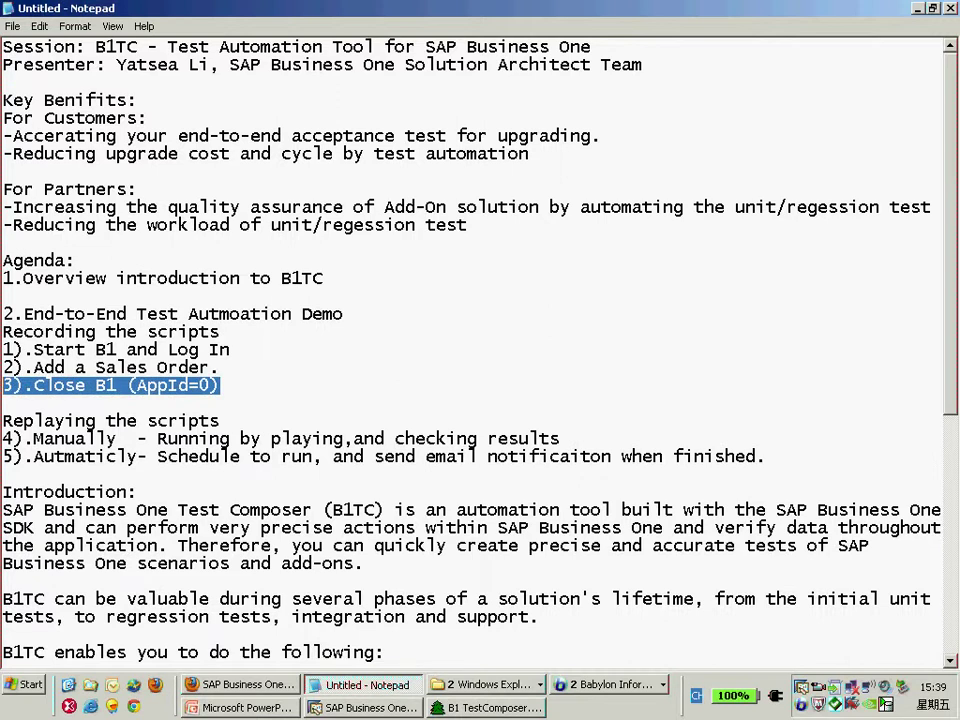
key(alt+Tab)
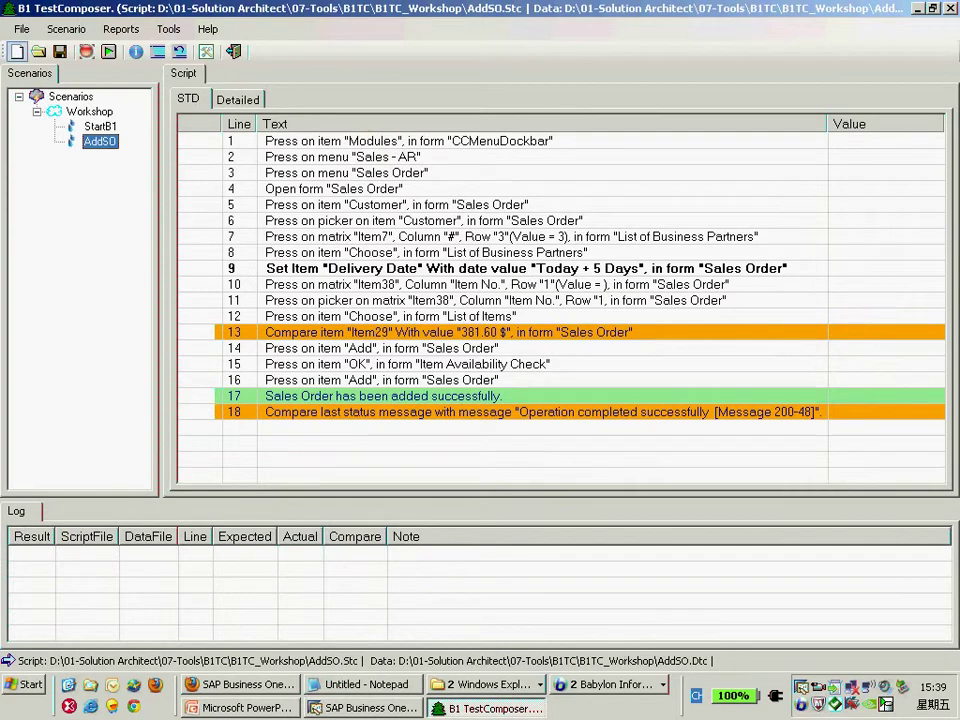
- Start a new empty script and insert a new line into it
click(17, 51)
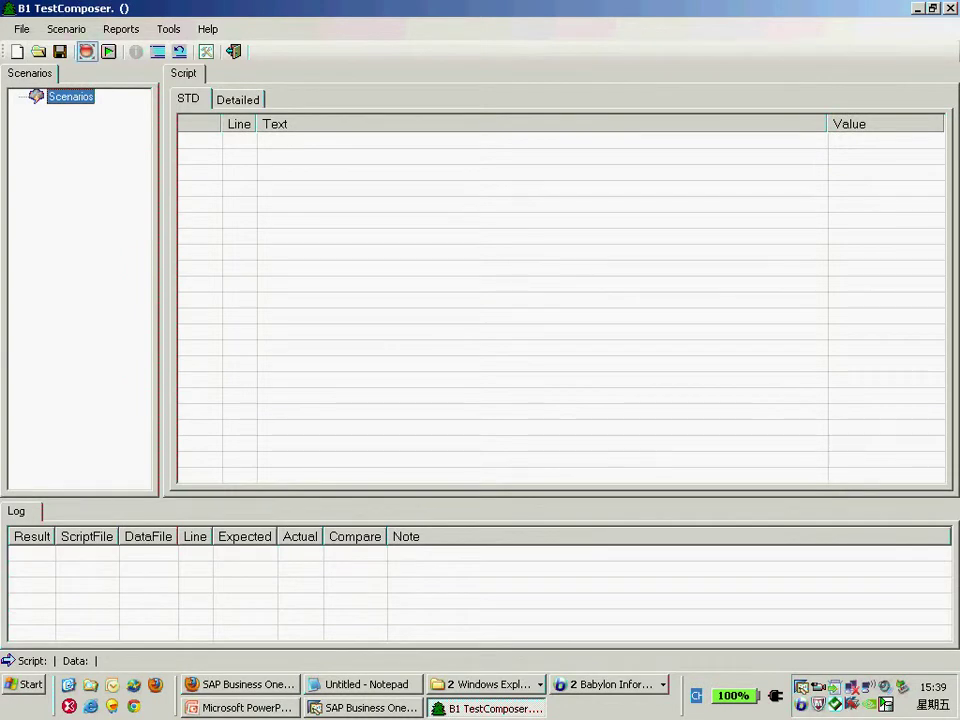
right_click(203, 145)
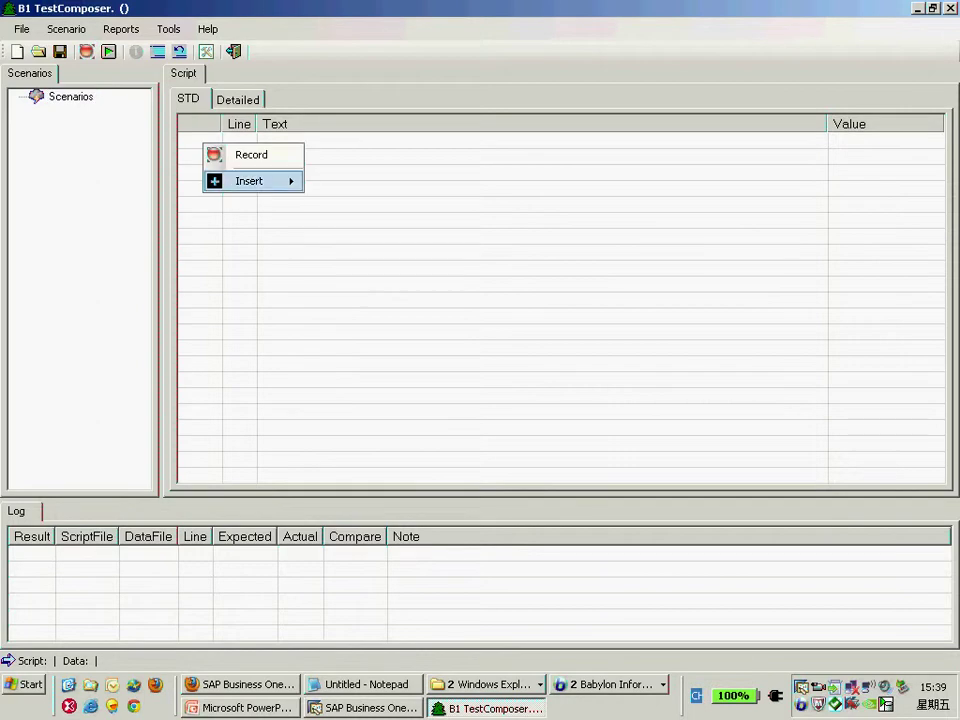
mouse_move(250, 181)
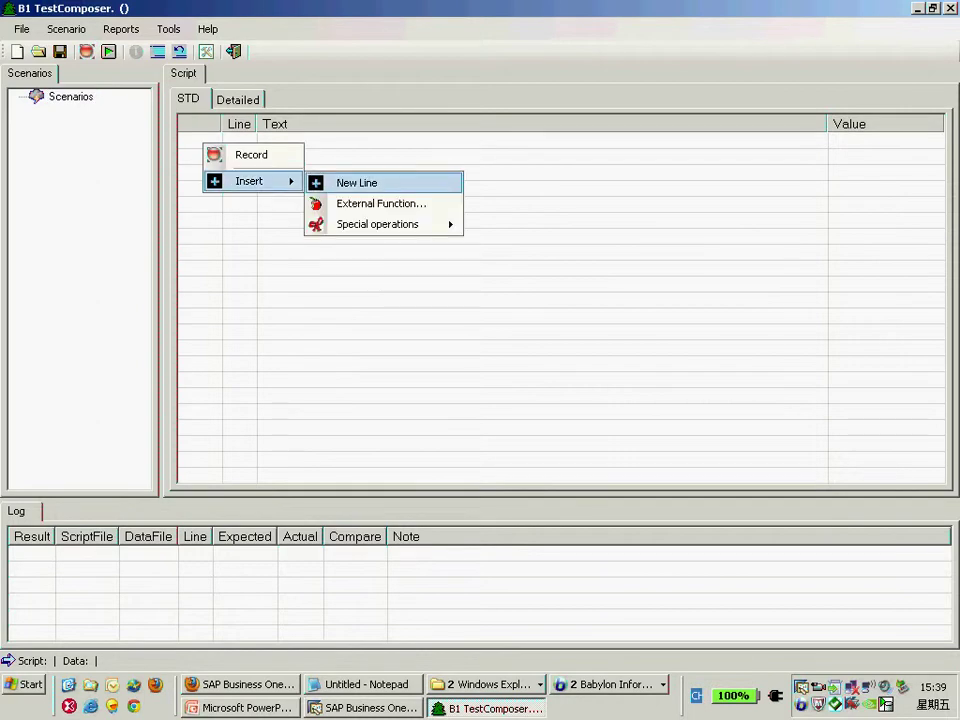
click(357, 183)
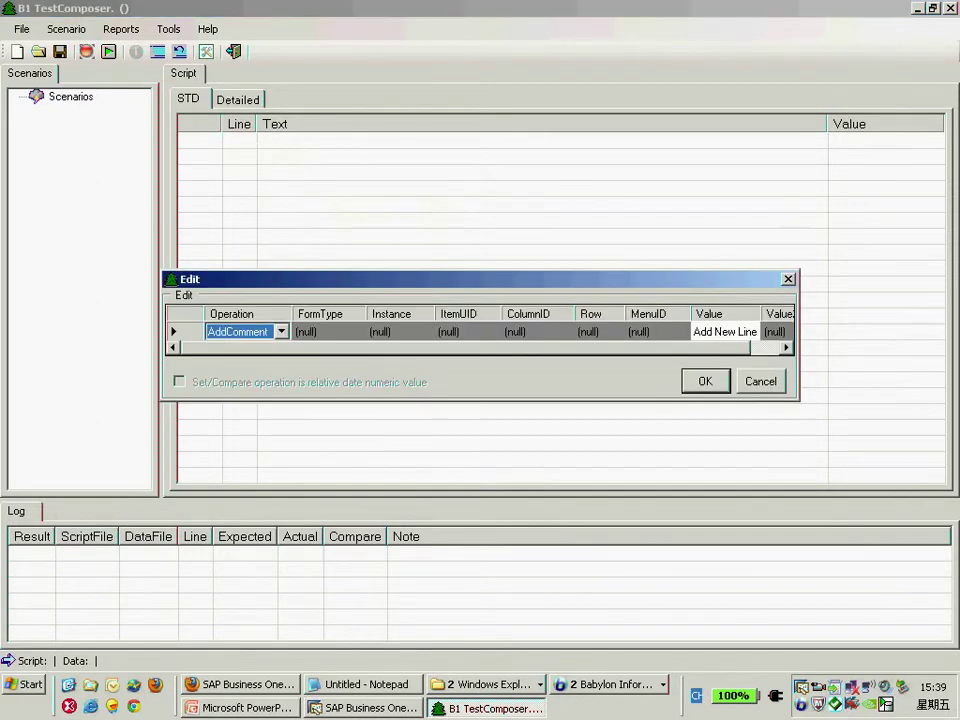
- Set the new line's operation to CloseB1 and open its Value field for editing
click(281, 331)
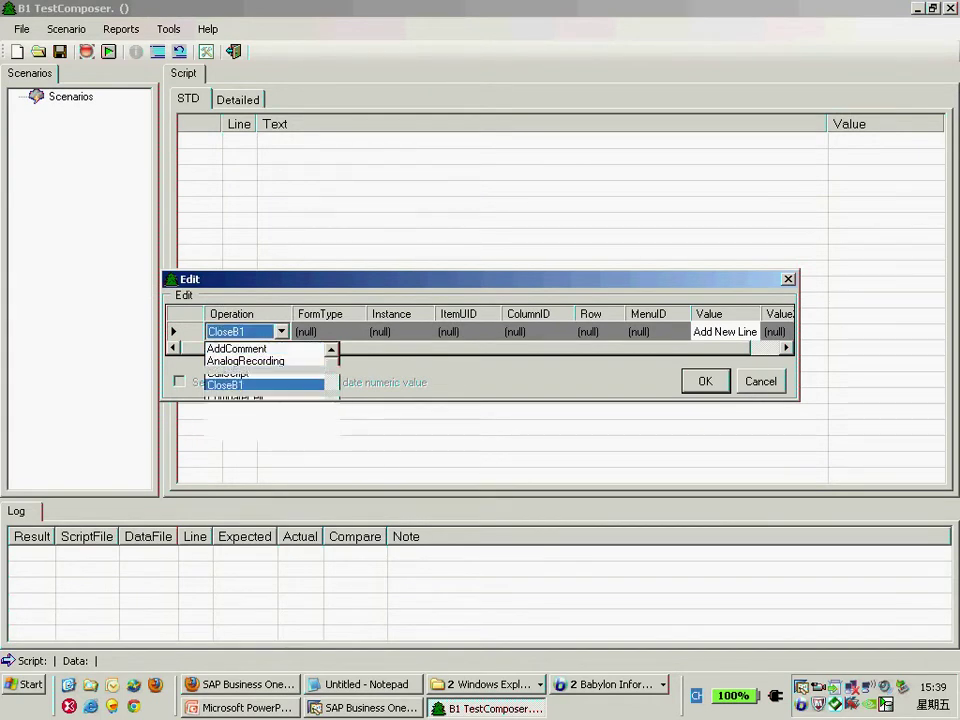
key(Return)
click(724, 331)
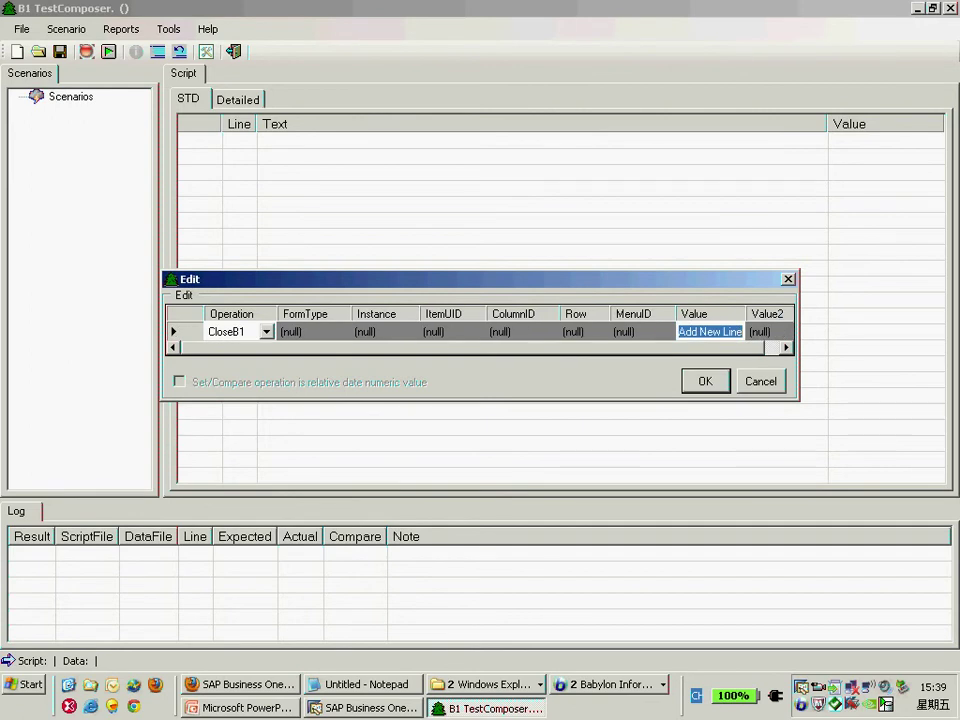